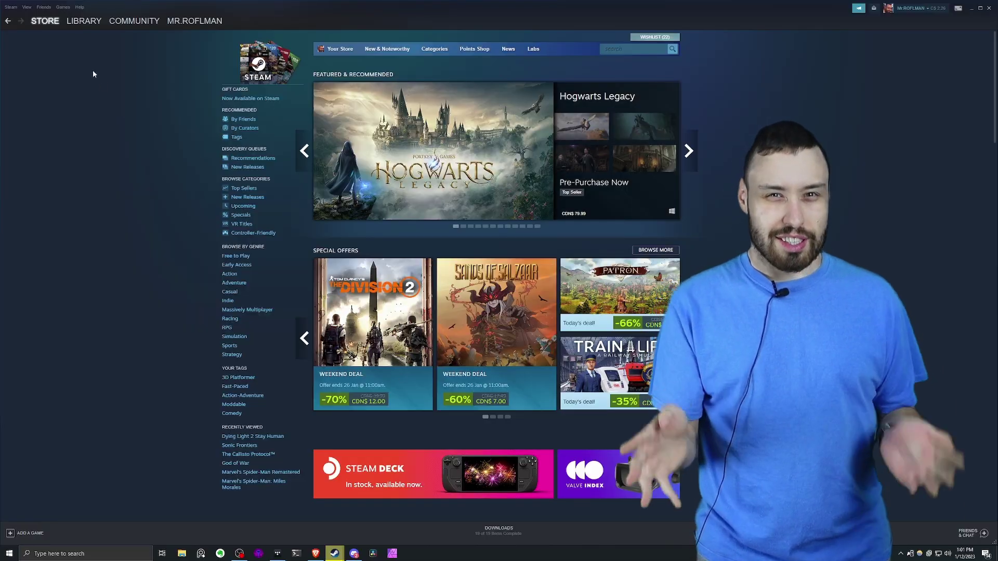
- Search the Steam library for "2013" and open the local files folder of Source SDK Base 2013 Multiplayer
click(77, 24)
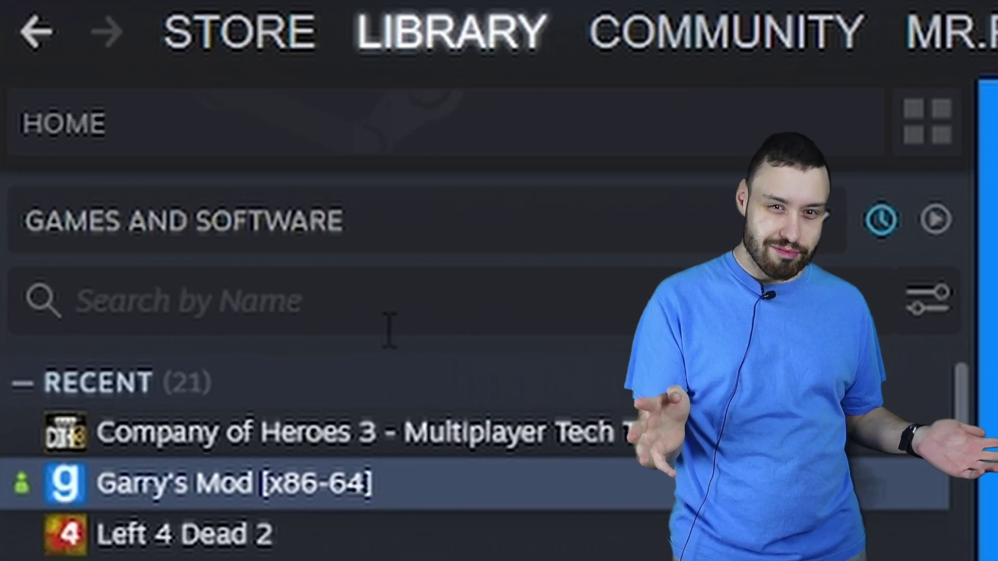
text(2013)
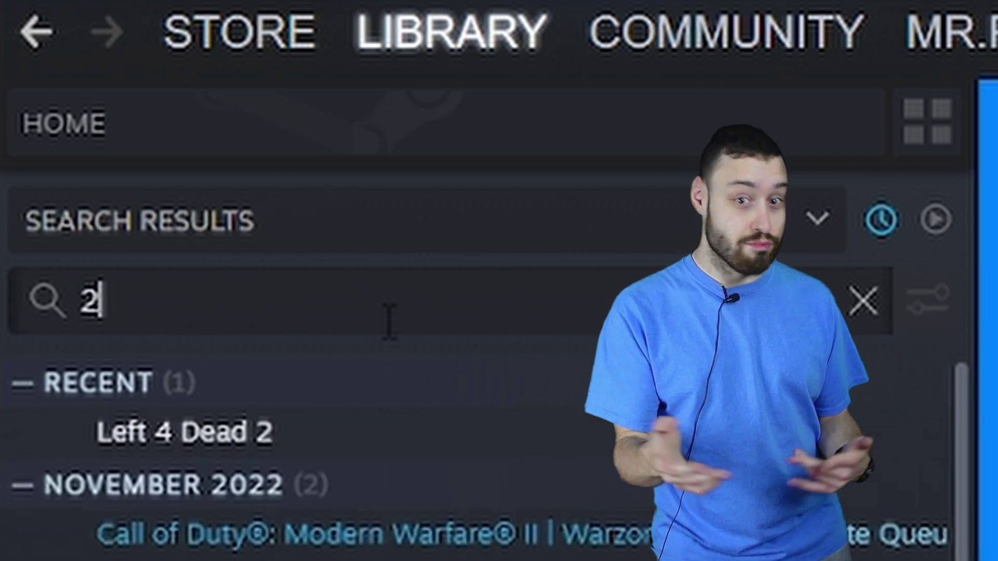
click(620, 494)
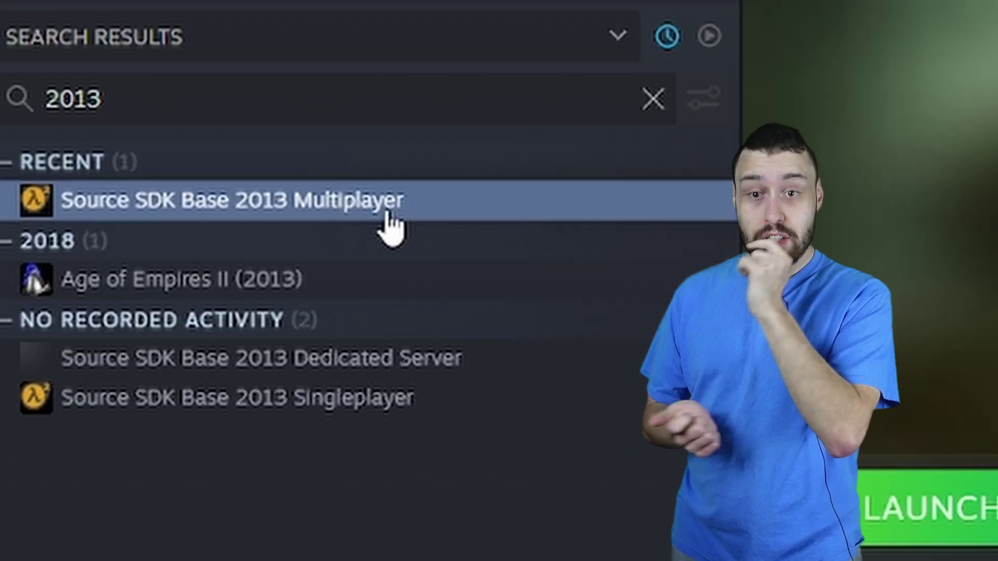
right_click(391, 226)
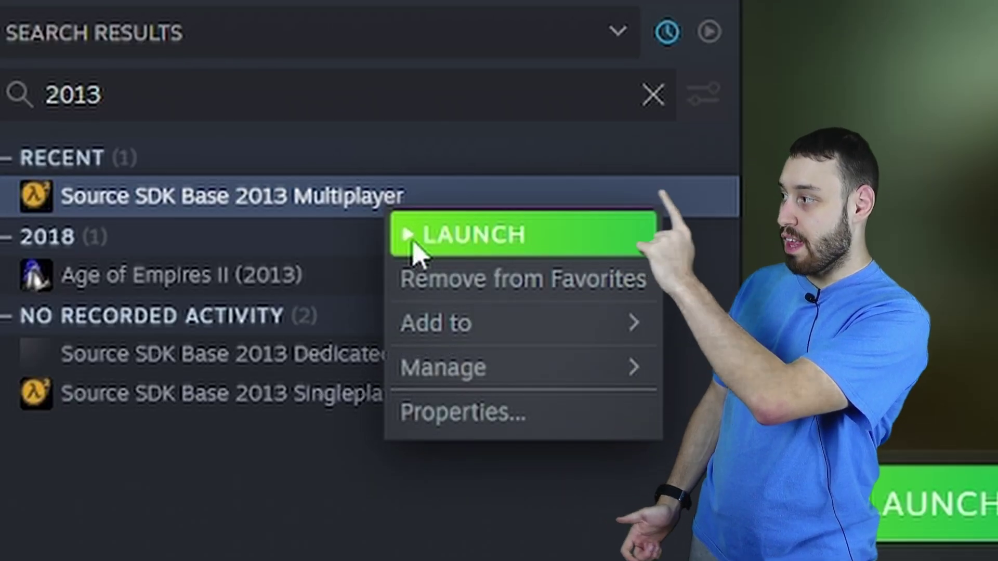
mouse_move(494, 373)
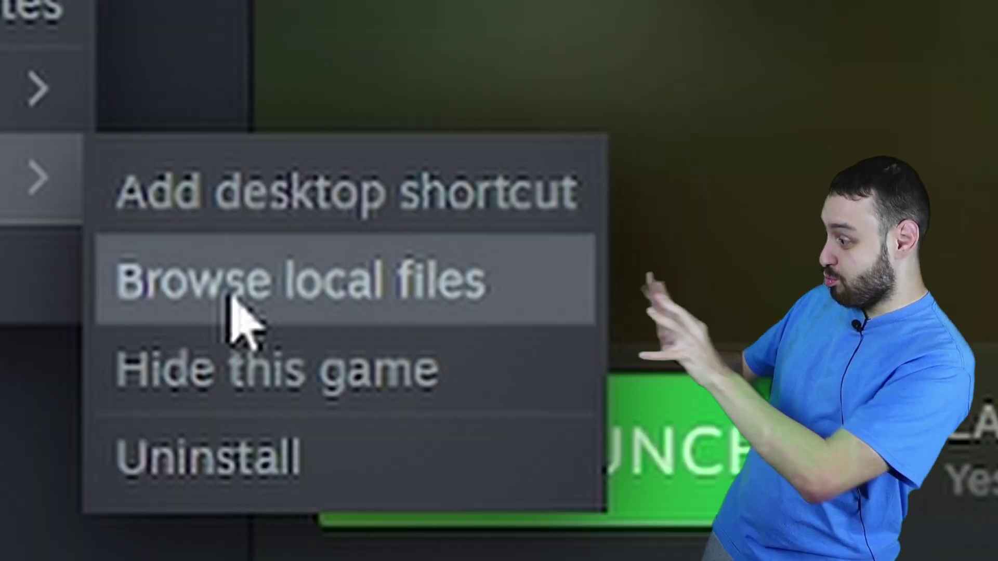
click(232, 301)
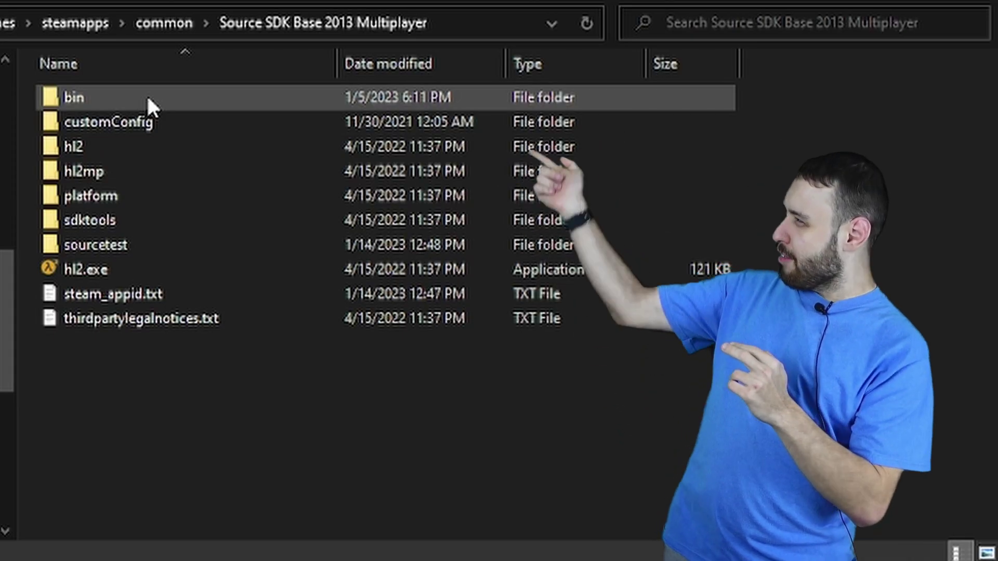
- Open the bin folder of Source SDK Base 2013 Multiplayer and look through its files
double_click(146, 95)
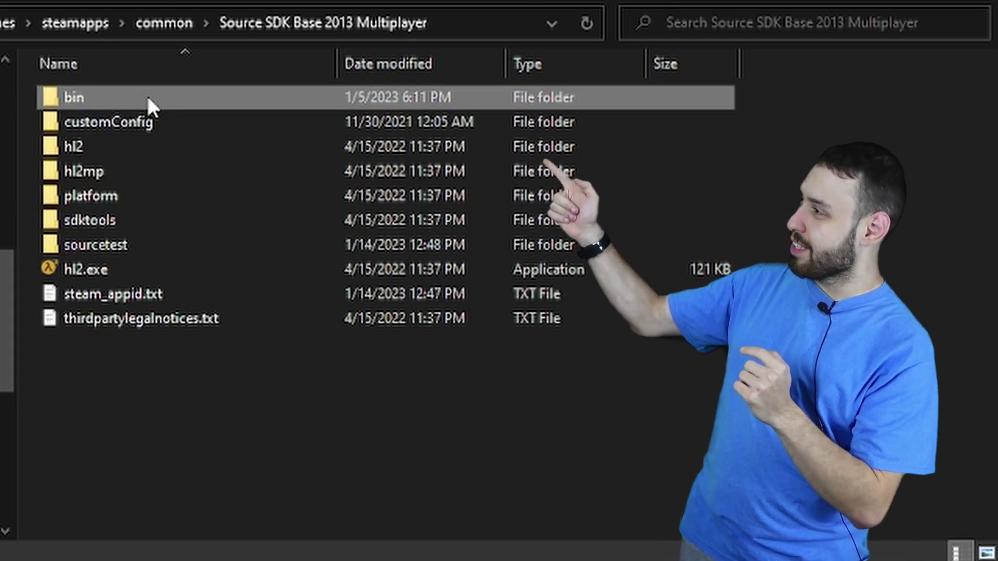
scroll(140, 232, down, 11)
mouse_move(141, 442)
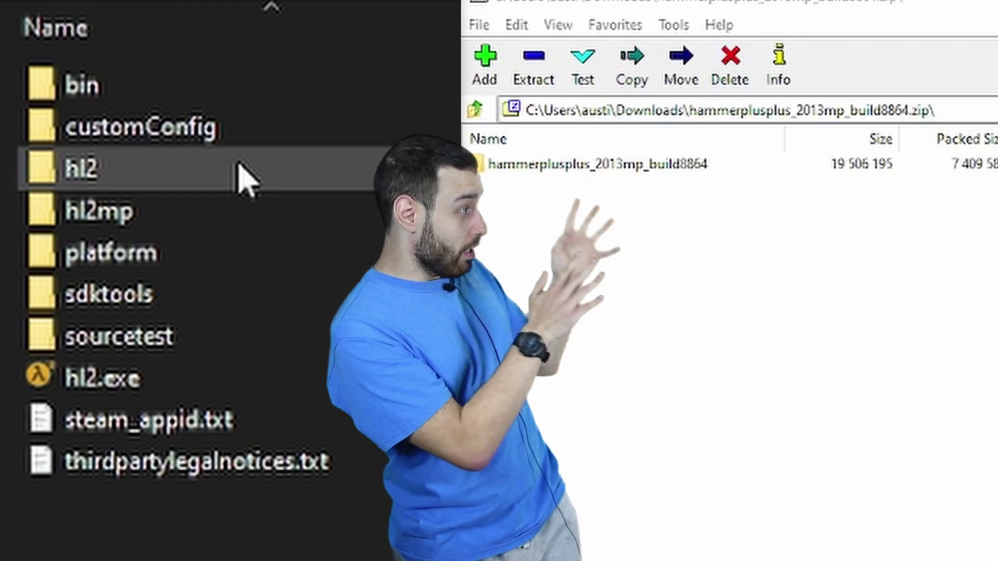
- Copy the hammerplusplus folder and hammerplusplus.exe from the hammerplusplus_2013mp_build8864 archive into the bin folder of Source SDK Base 2013 Multiplayer
double_click(235, 101)
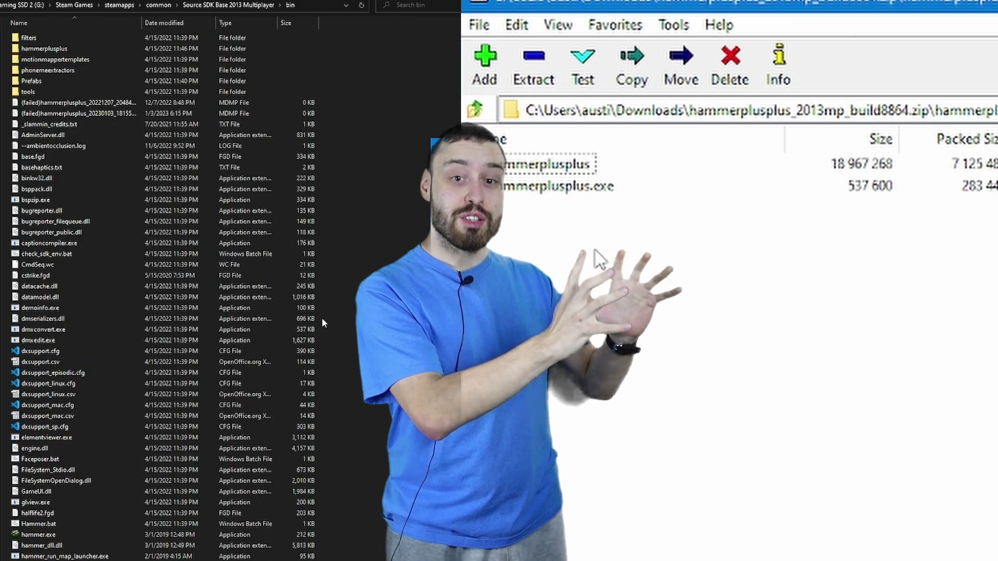
drag(595, 248, 483, 172)
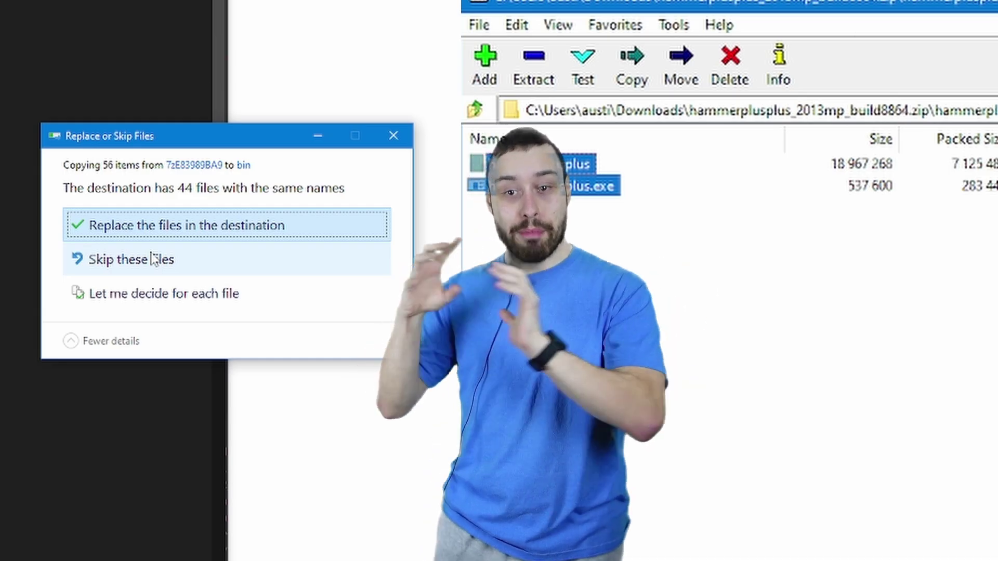
drag(754, 338, 574, 11)
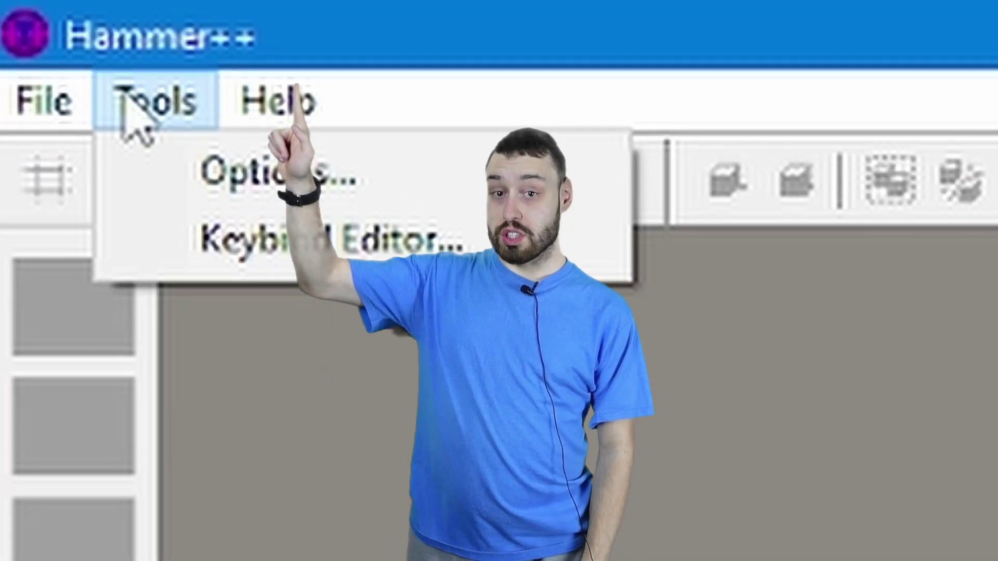
- In the Hammer++ options, add a new game configuration named "Garrys Mod Tut"
click(231, 184)
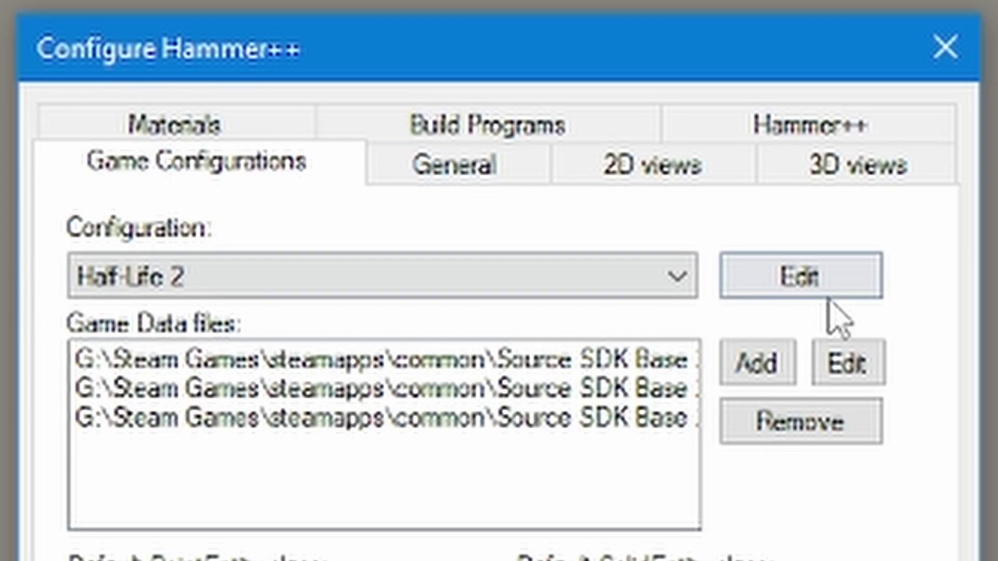
click(827, 296)
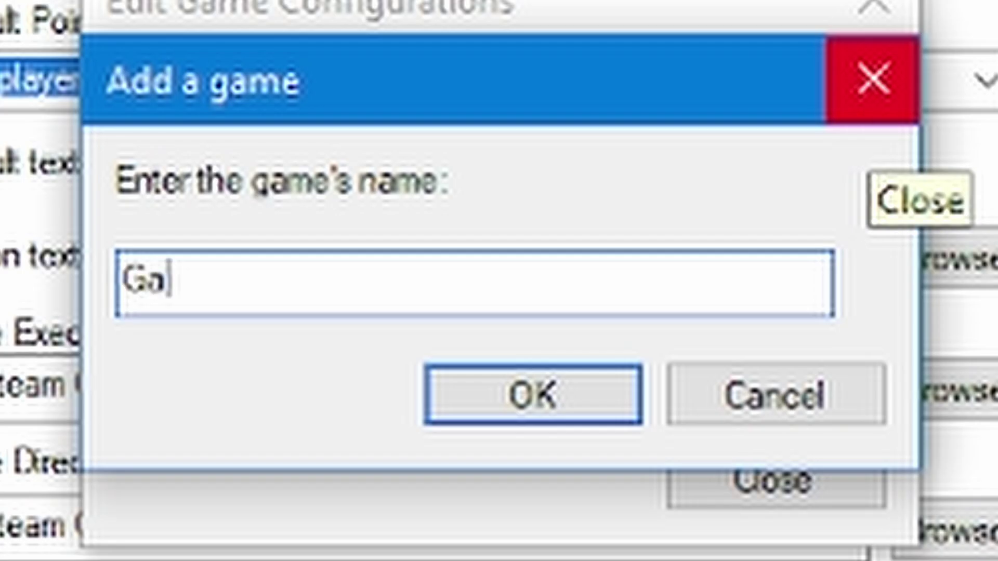
text(Garrys)
text(Mod Tut)
key(Return)
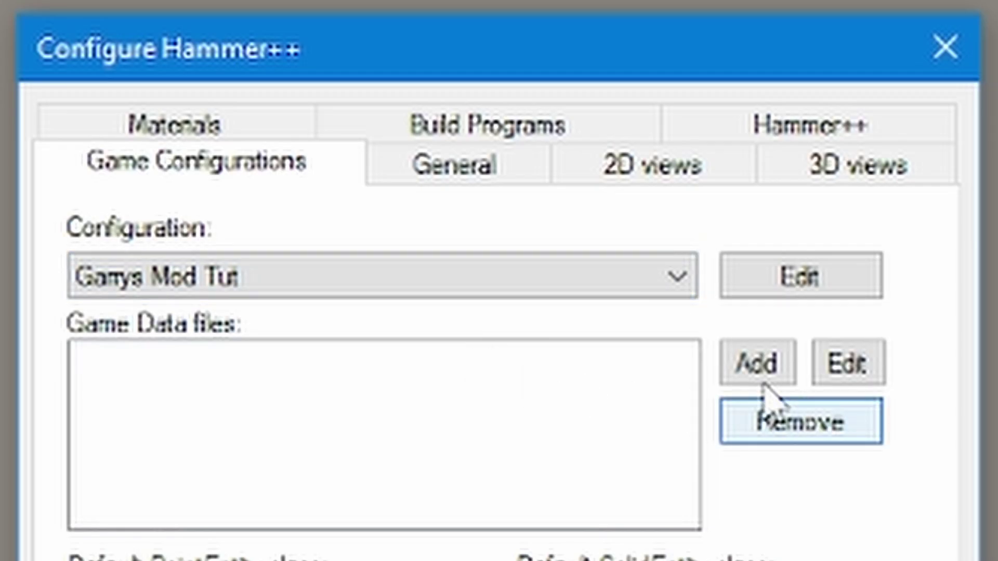
- Add the Garry's Mod game data files to the configuration and set the default PointEntity class to info_player_start
click(756, 364)
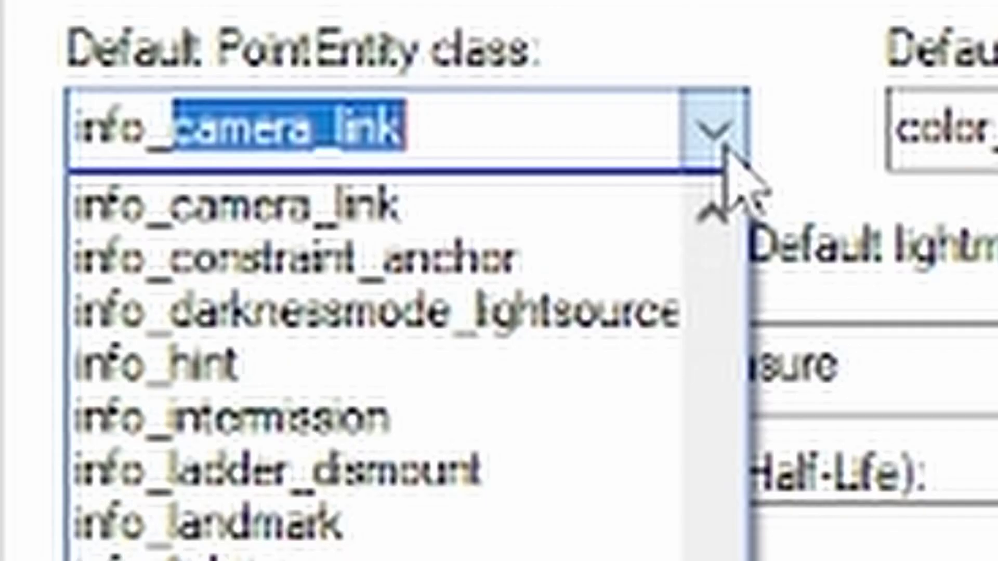
text(player_start)
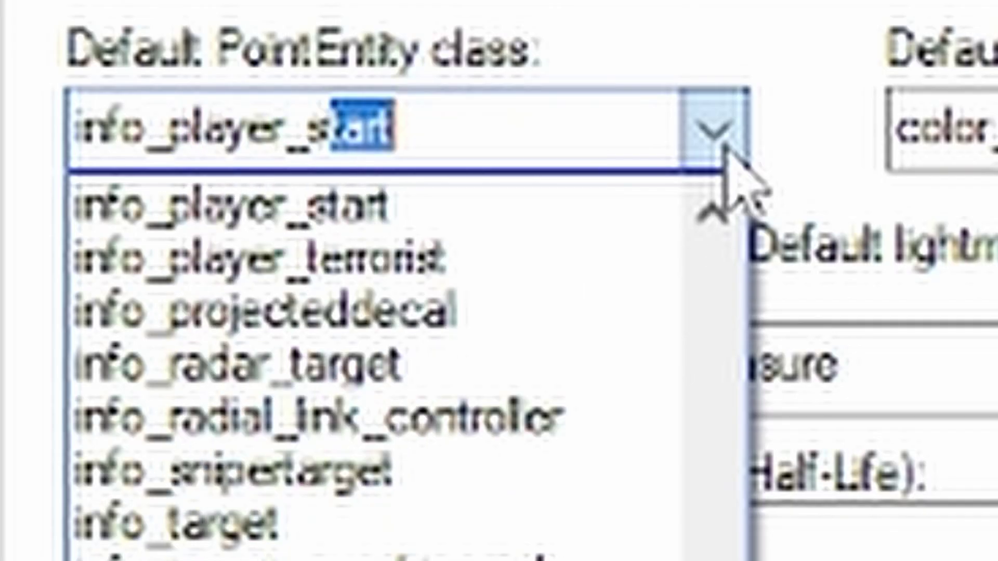
key(Return)
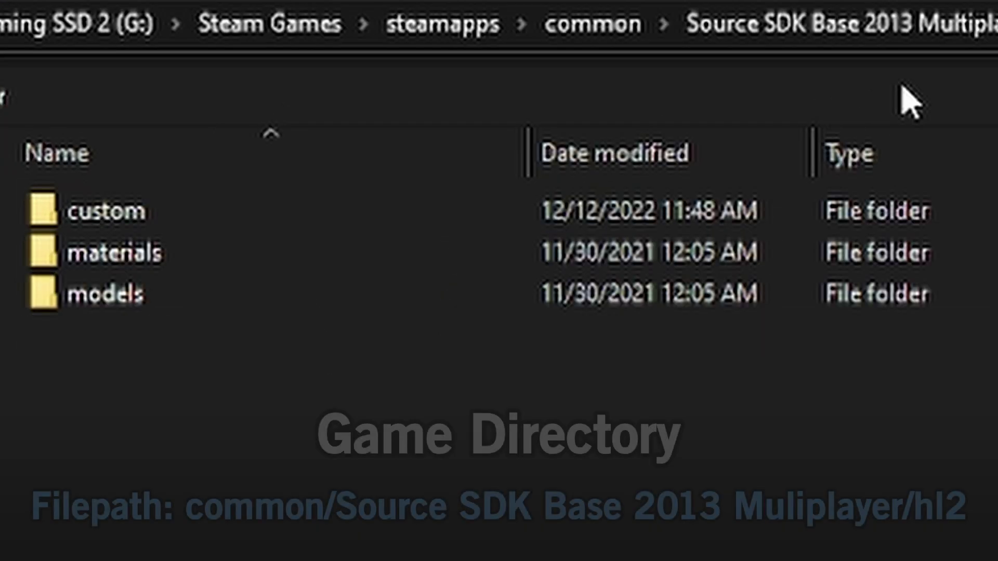
- Set the game directory to the hl2 folder of Source SDK Base 2013 Multiplayer and the Hammer VMF directory to the Maps folder
click(878, 25)
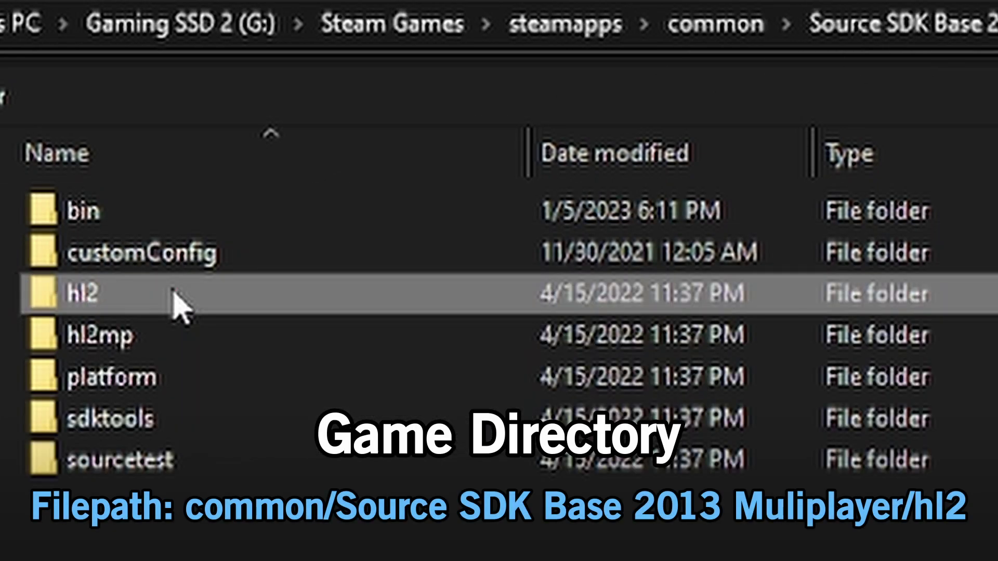
double_click(174, 294)
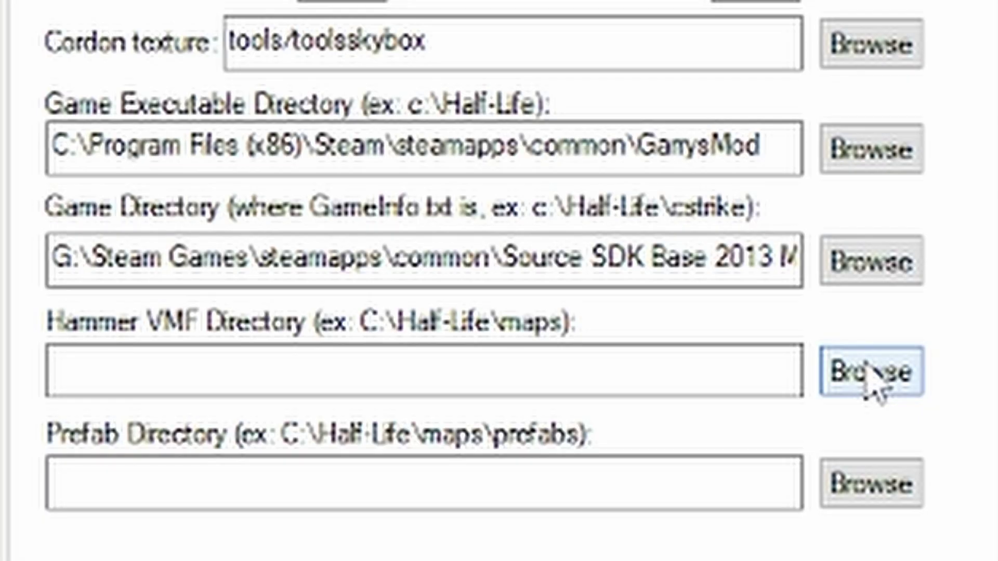
click(873, 372)
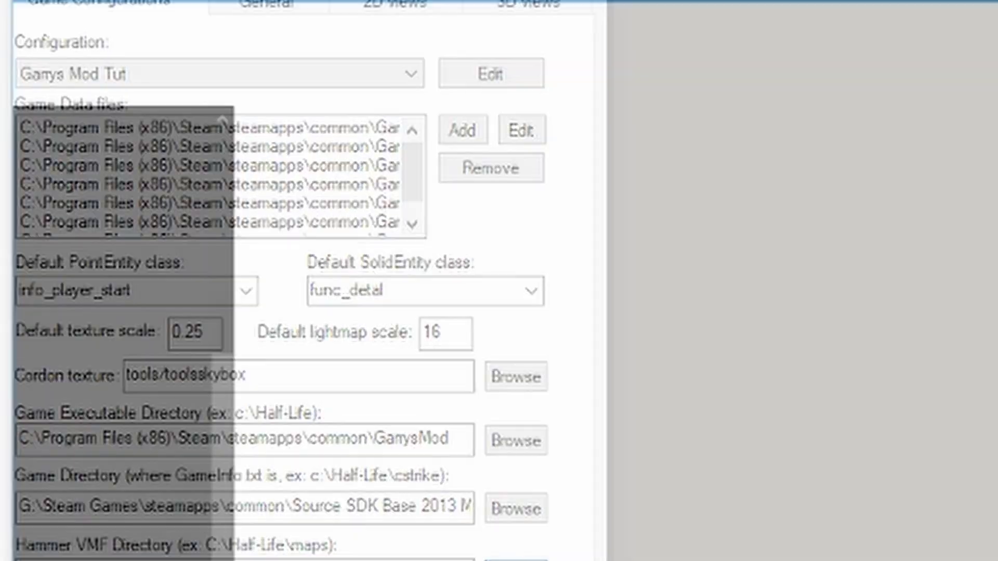
scroll(156, 415, up, 4)
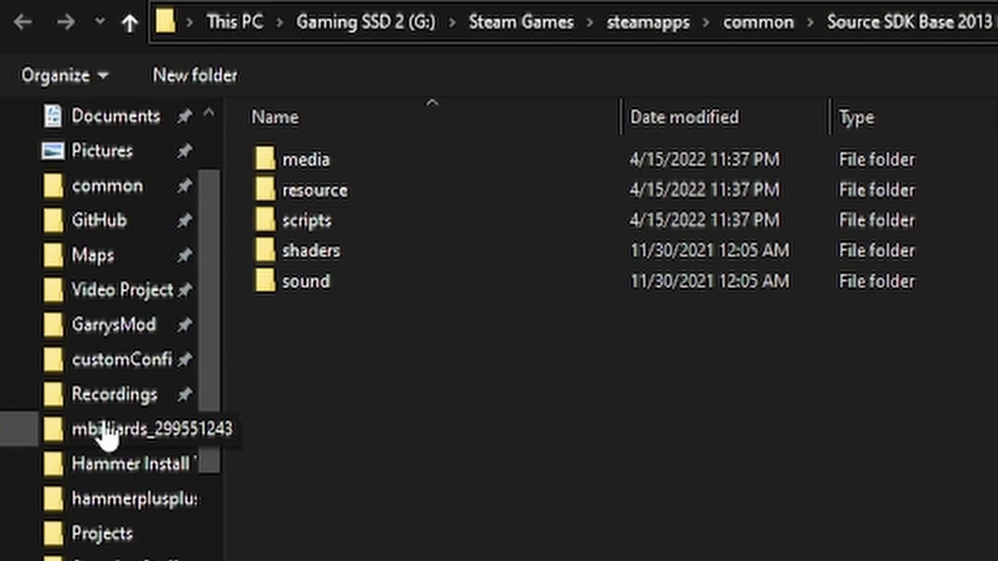
click(91, 257)
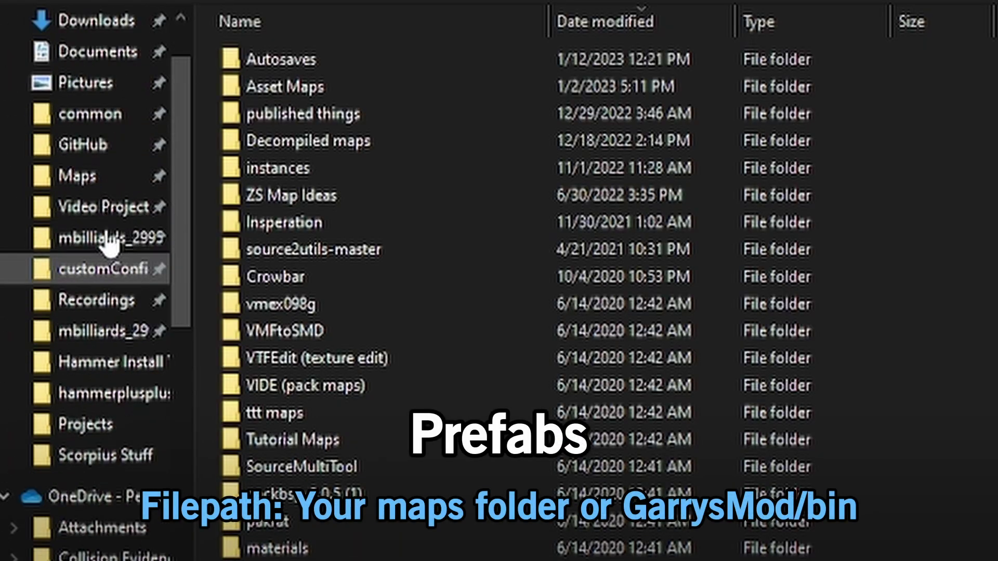
- Set the prefab directory to the bin folder inside GarrysMod
scroll(109, 176, up, 2)
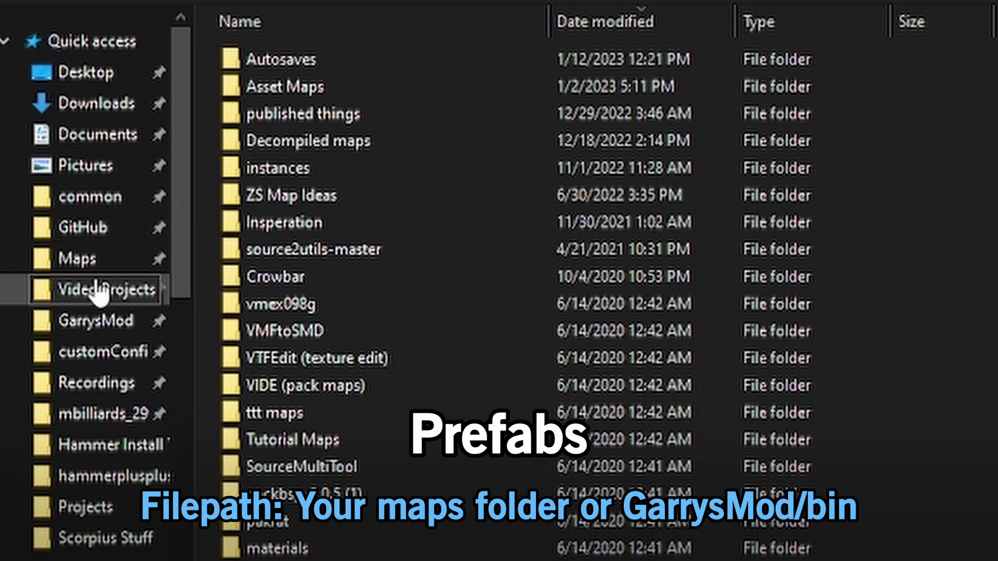
click(106, 320)
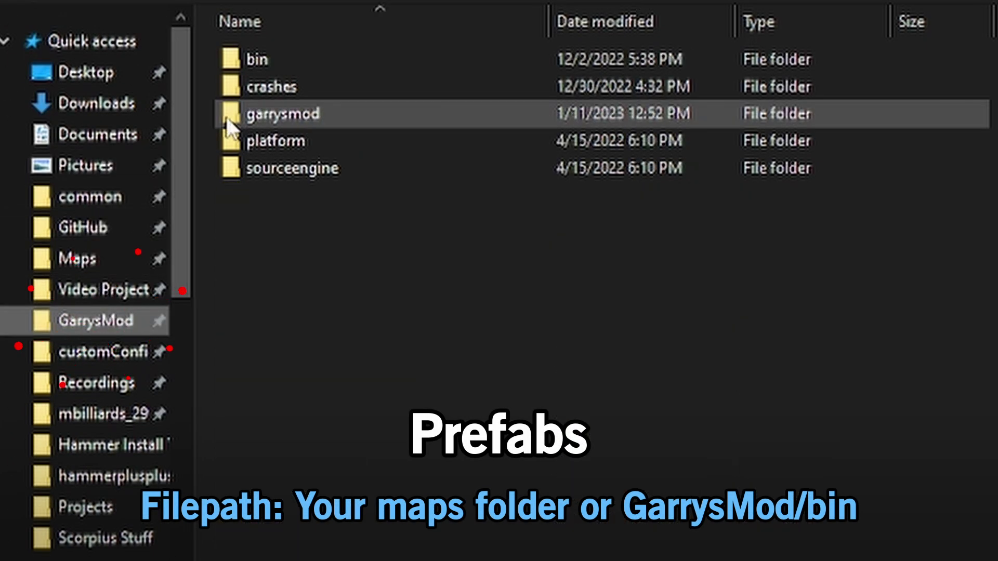
double_click(263, 63)
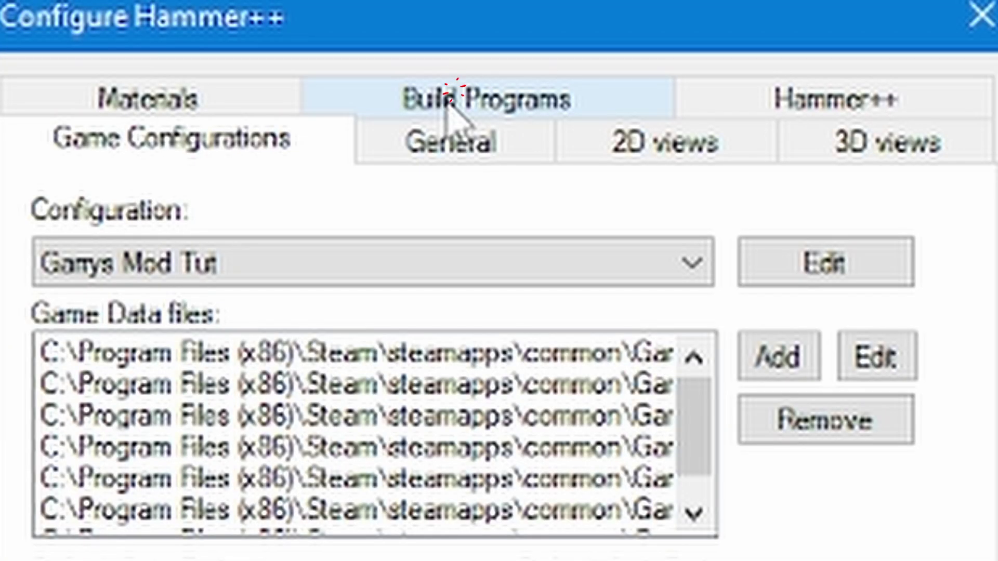
- For the Garrys Mod Tut build configuration, set the game executable to GarrysMod's hl2 and the BSP, VIS and RAD executables from Source SDK Base 2013 Multiplayer
click(448, 104)
click(595, 261)
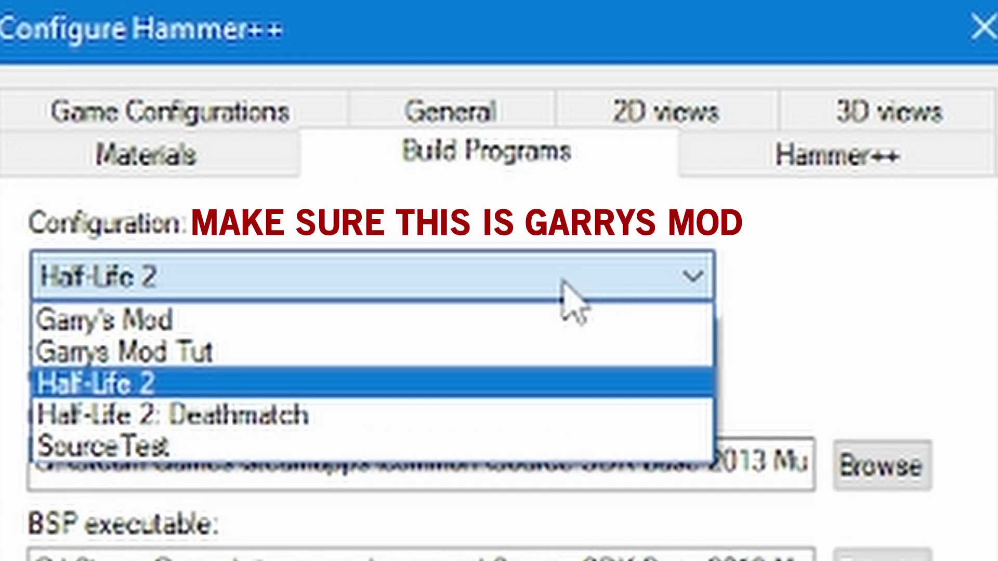
click(569, 352)
click(919, 462)
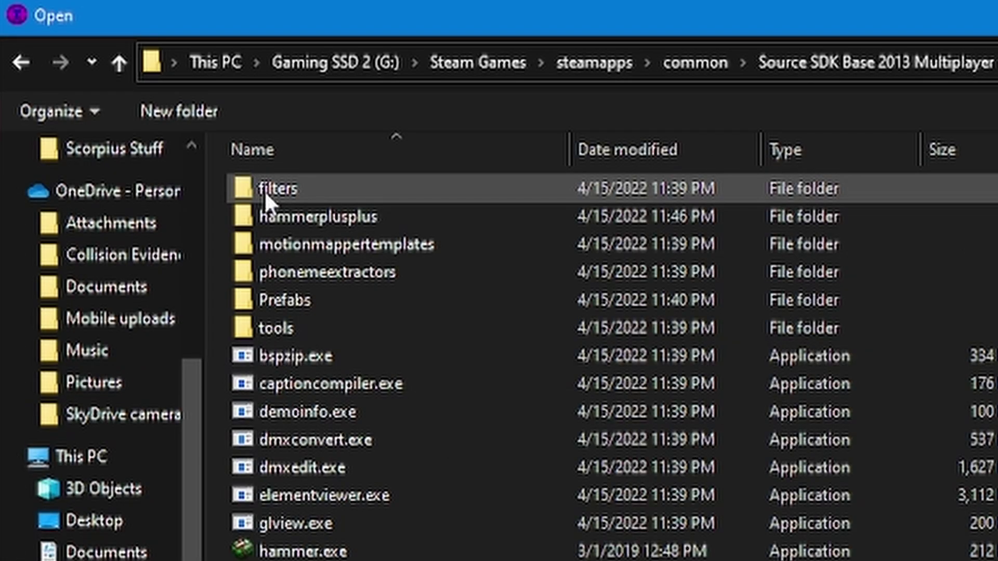
scroll(440, 442, down, 5)
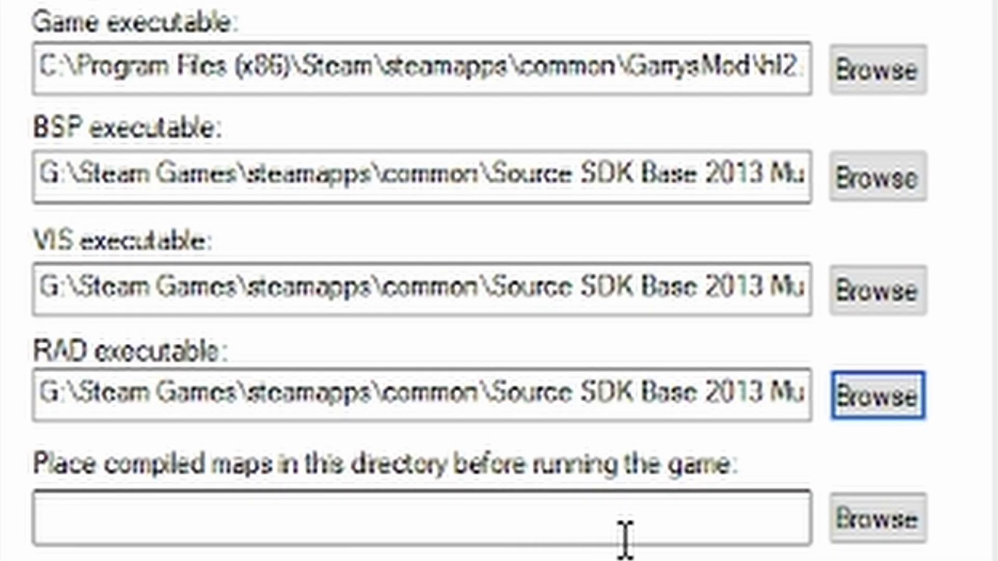
- Set the compiled maps directory to GarrysMod\garrysmod\maps and accept the Hammer++ configuration changes
click(832, 526)
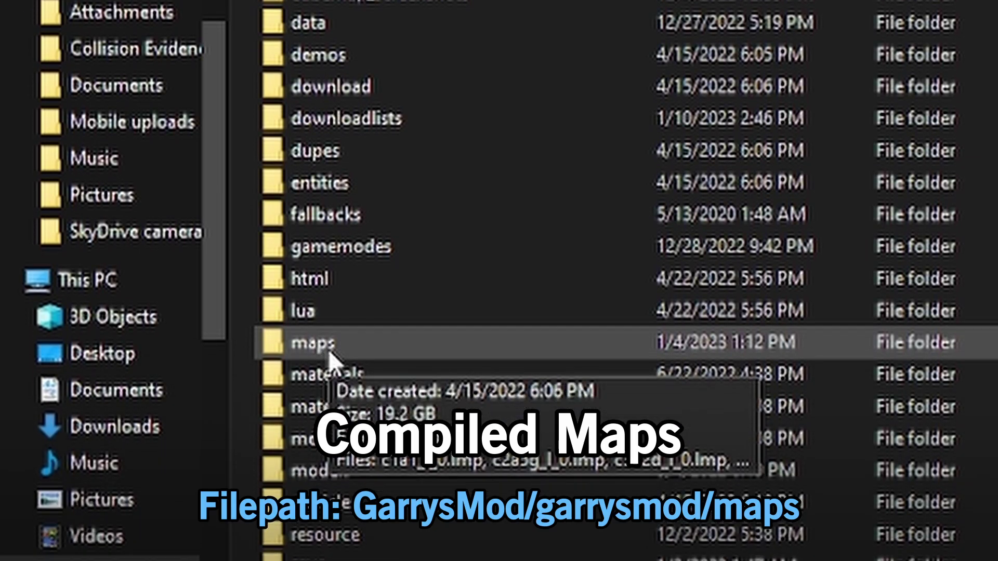
click(533, 520)
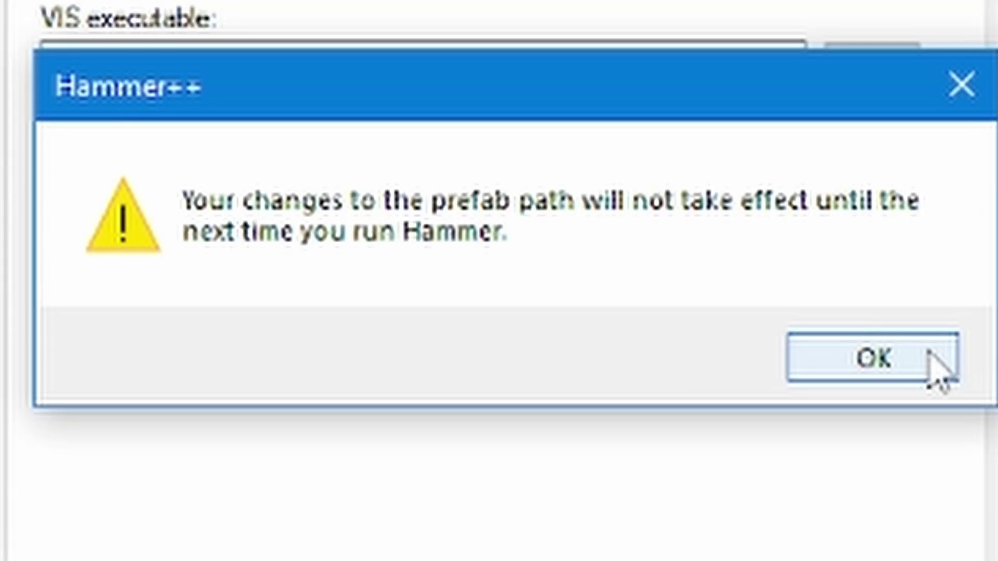
click(936, 364)
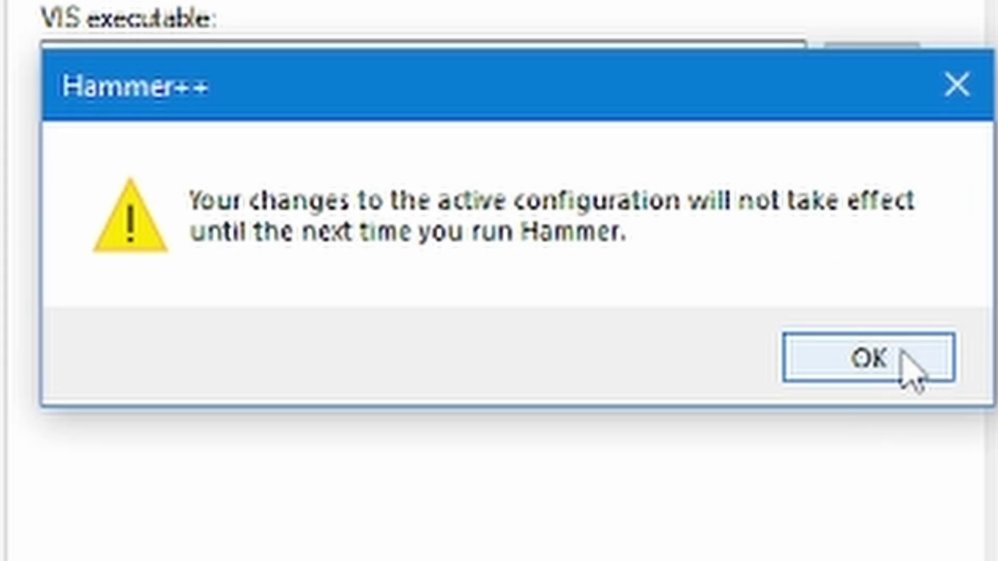
click(919, 363)
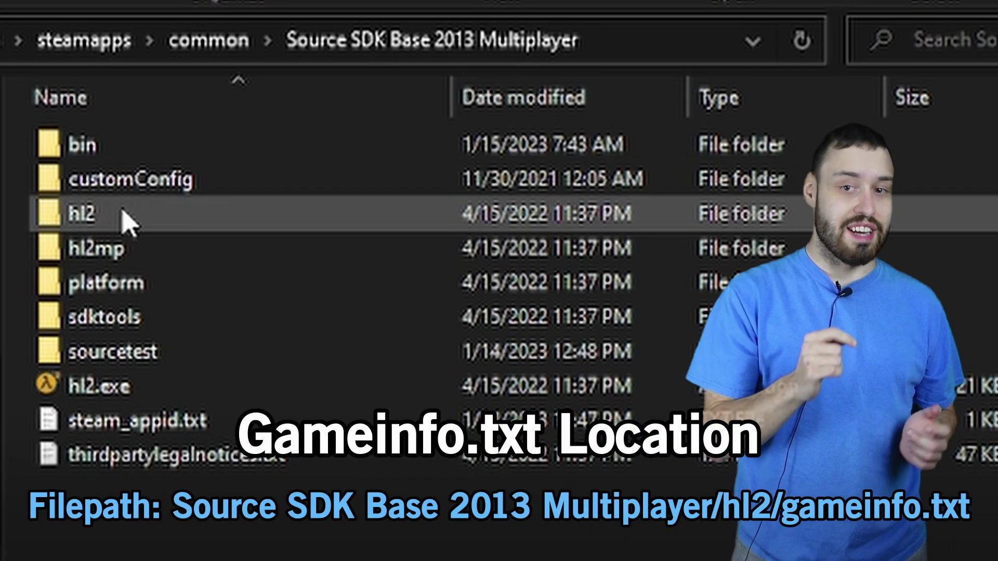
- In the hl2 folder's gameinfo.txt, add a game+mod line for "G:\Steam Games\steamapps\common\Counter-Strike Source\cstrike\*_dir.vpk" below the Garry's Mod paths
double_click(172, 218)
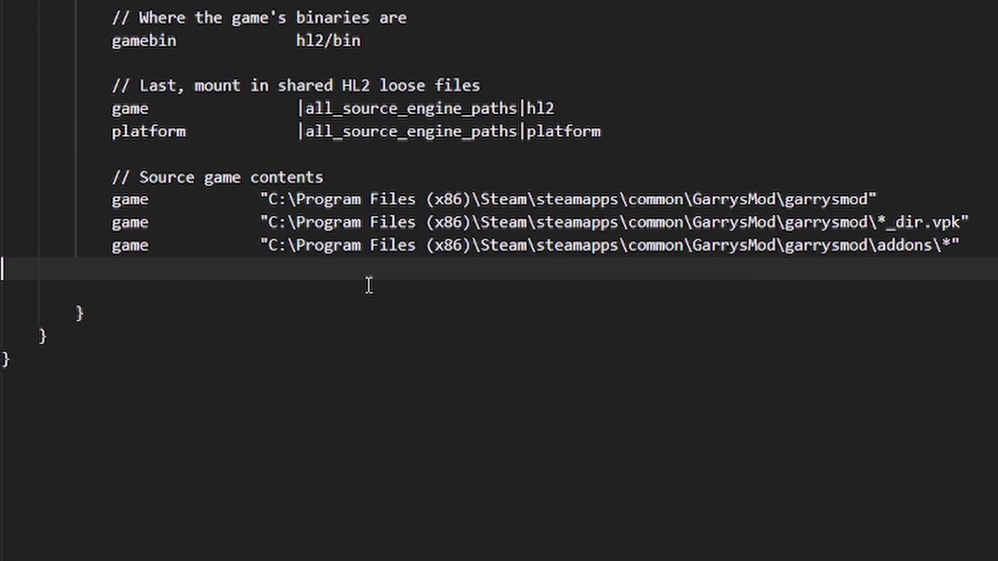
key(Return)
text(game+mod		"G:\Steam Games\steamapps\common\Counter-Strike Source\cstrike\*_dir.vpk")
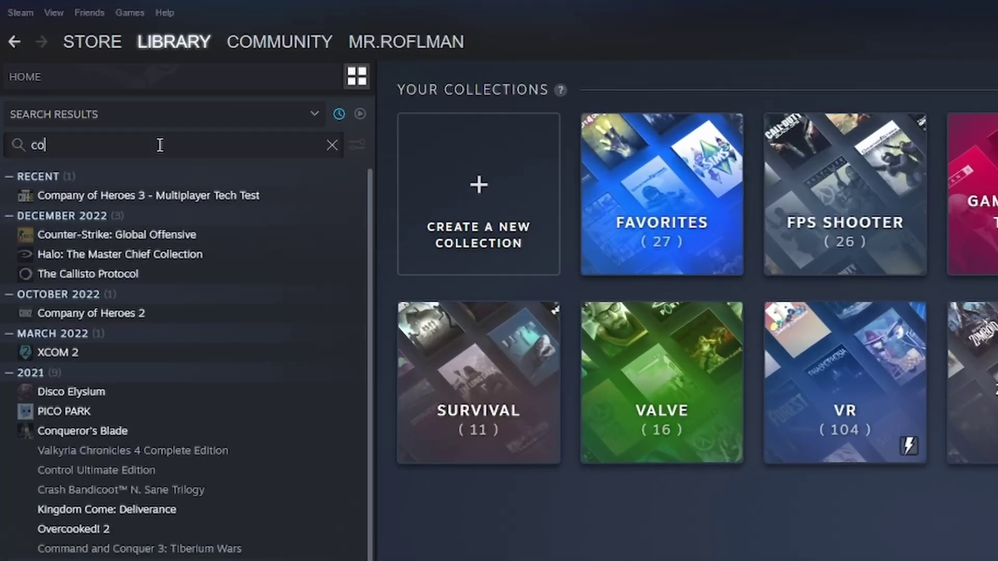
- Find Counter-Strike: Source in the Steam library, browse its local files, and open the cstrike folder to get its full path
text(unter)
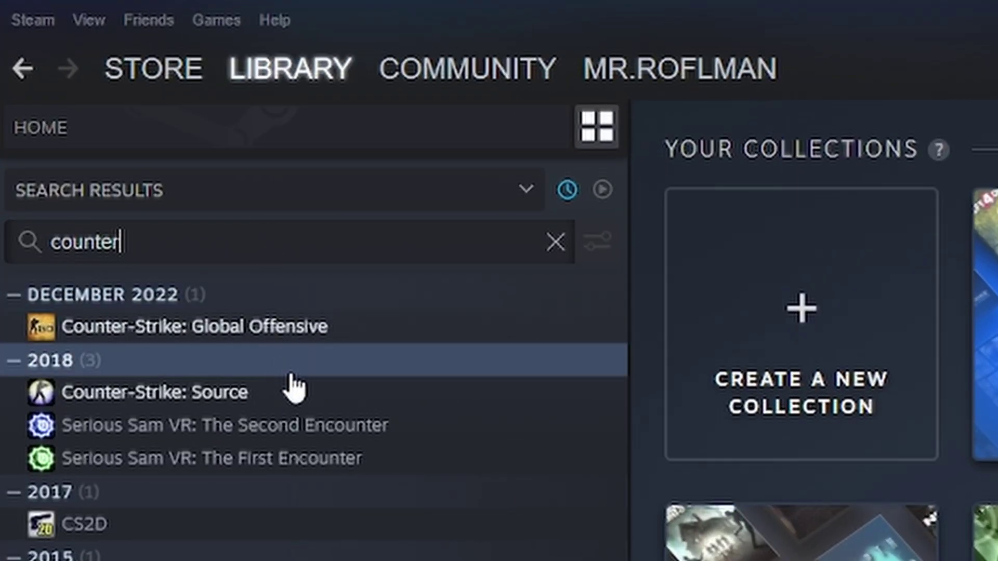
right_click(296, 392)
mouse_move(391, 522)
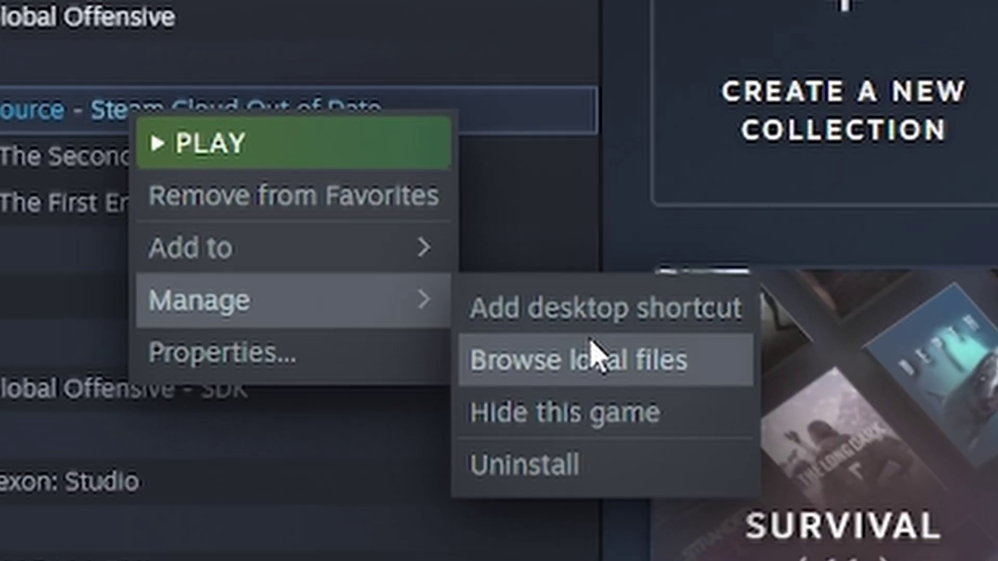
click(597, 352)
double_click(422, 171)
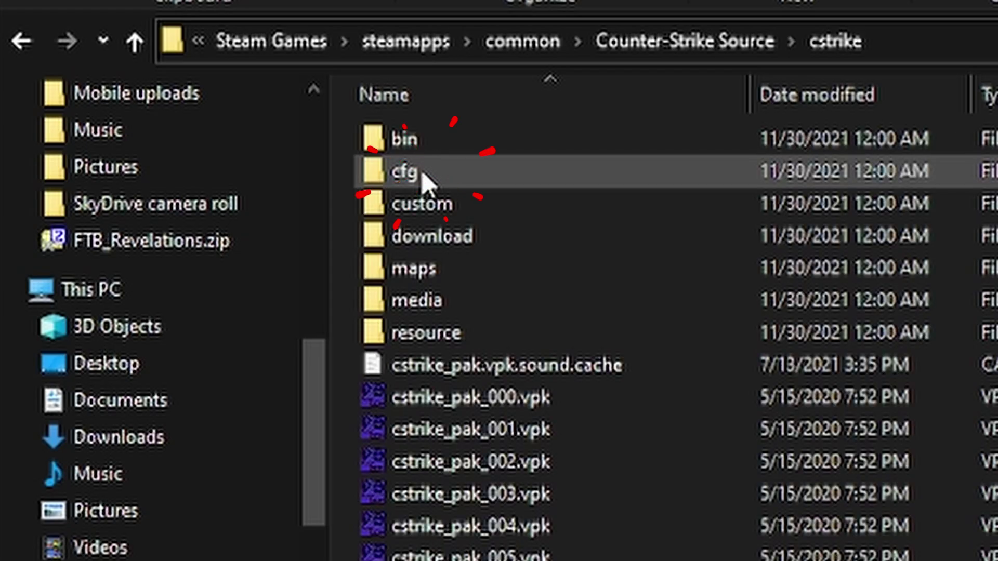
click(960, 45)
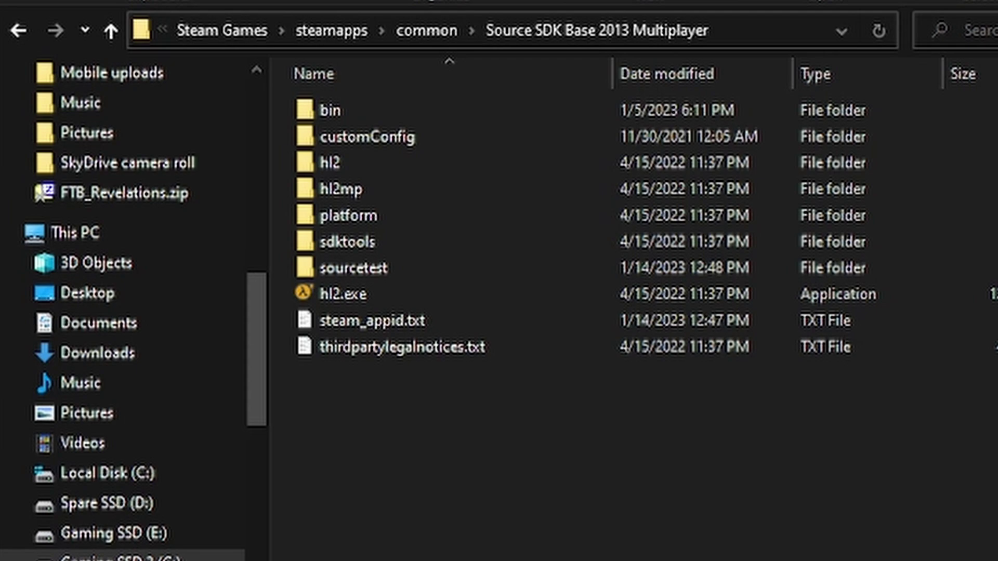
- In the Source SDK Base 2013 Multiplayer folder, open customConfig\custom and look through the custom content folders
double_click(367, 136)
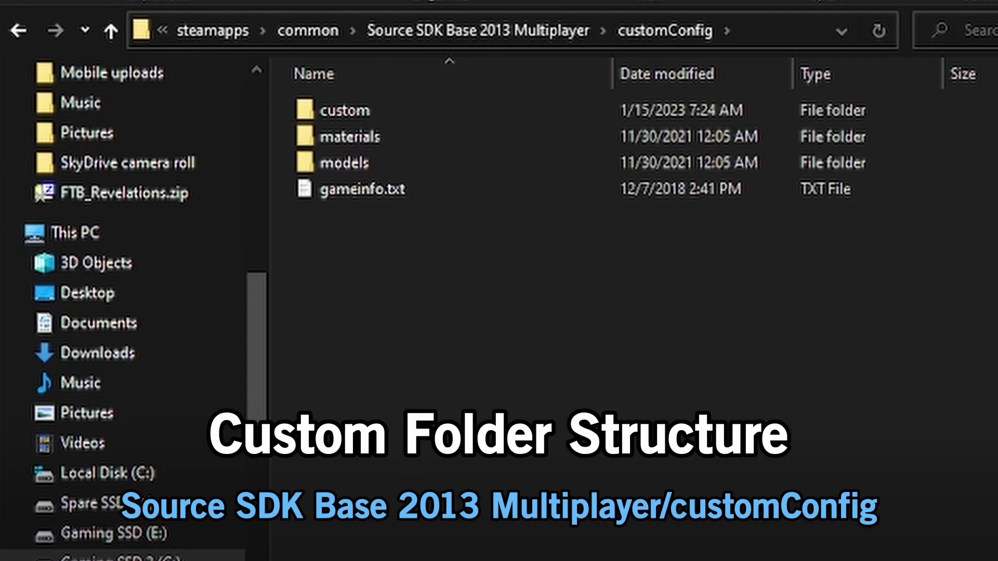
double_click(344, 110)
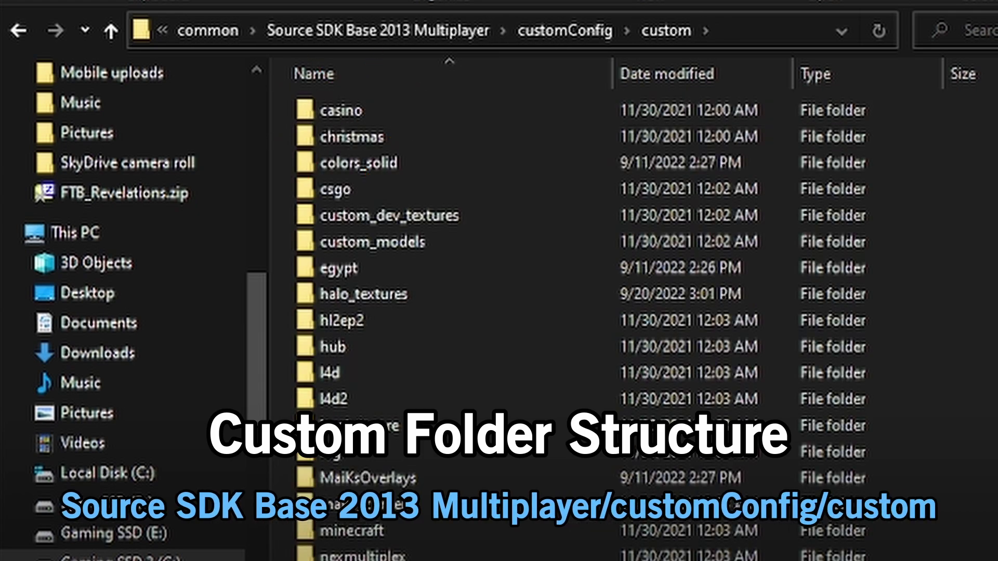
scroll(571, 312, down, 1)
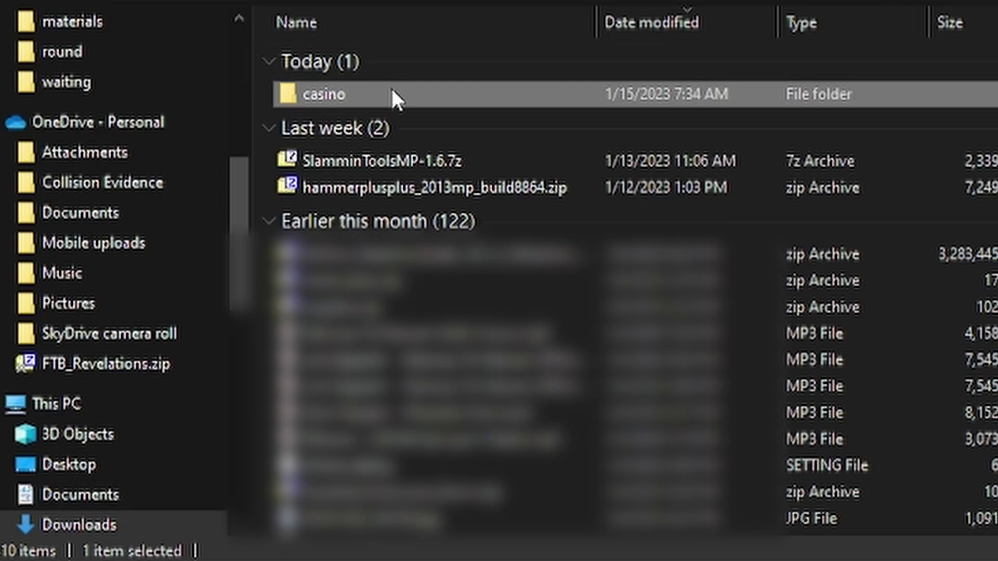
- Open the casino content folder in Downloads to examine its folder structure
drag(392, 91, 685, 122)
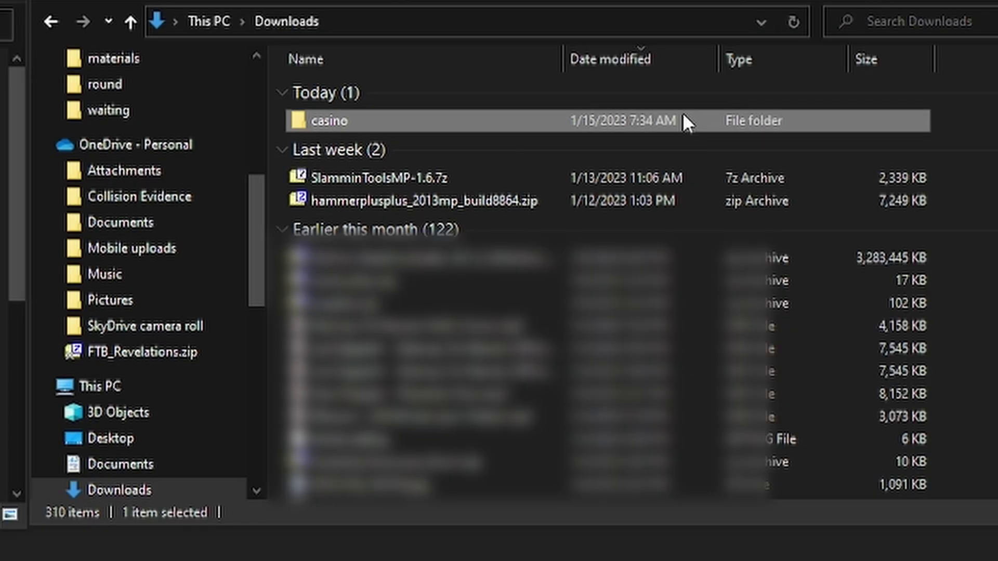
double_click(685, 121)
drag(392, 92, 408, 93)
drag(408, 93, 926, 167)
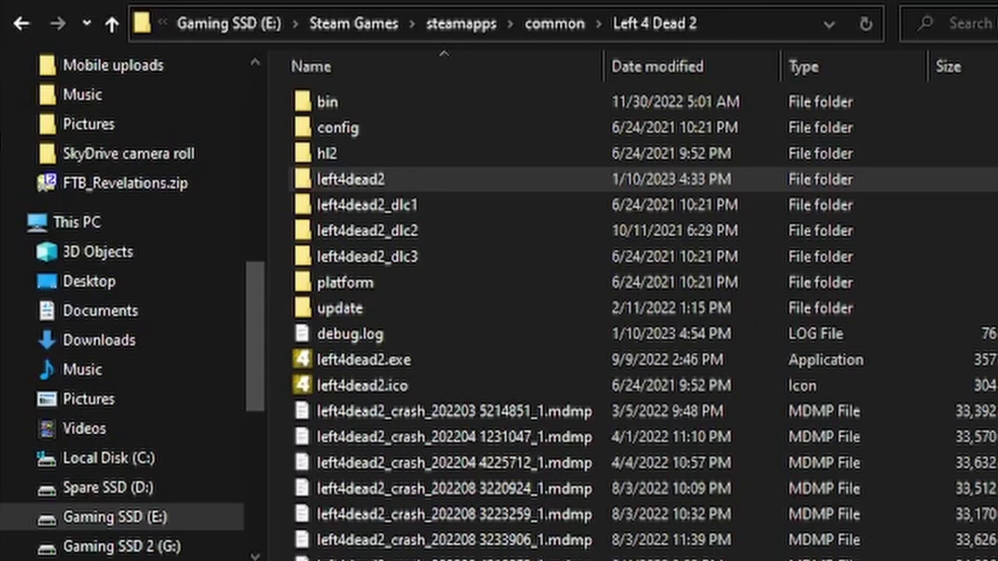
- In the Left 4 Dead 2 installation, open the left4dead2 folder and locate pak01_dir.vpk
click(421, 179)
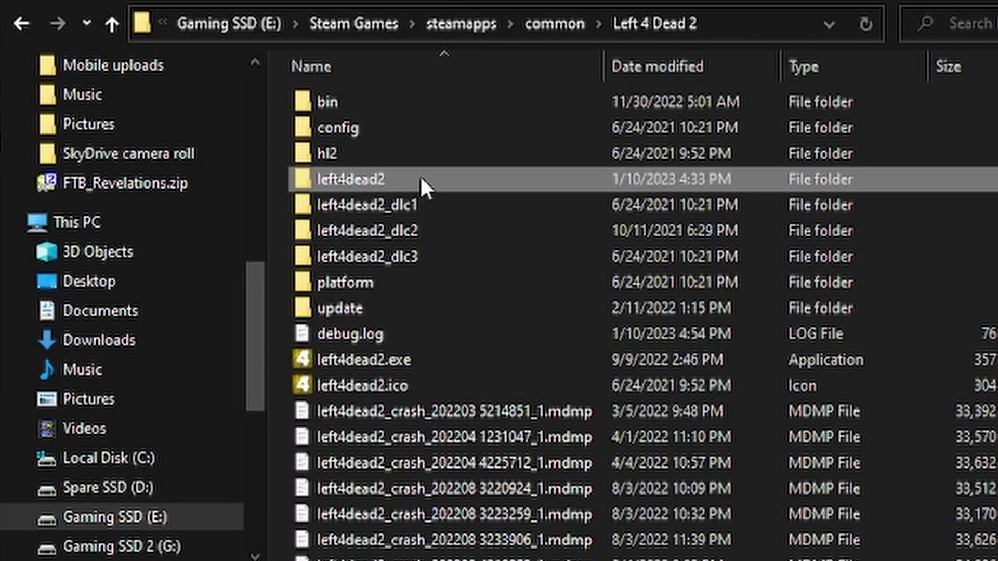
double_click(420, 179)
scroll(415, 337, down, 10)
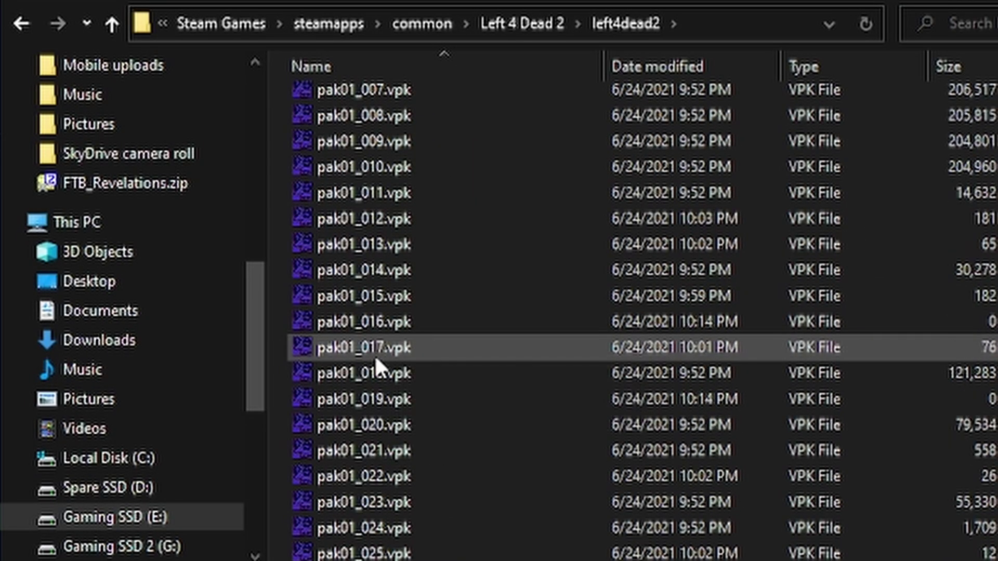
scroll(374, 353, down, 7)
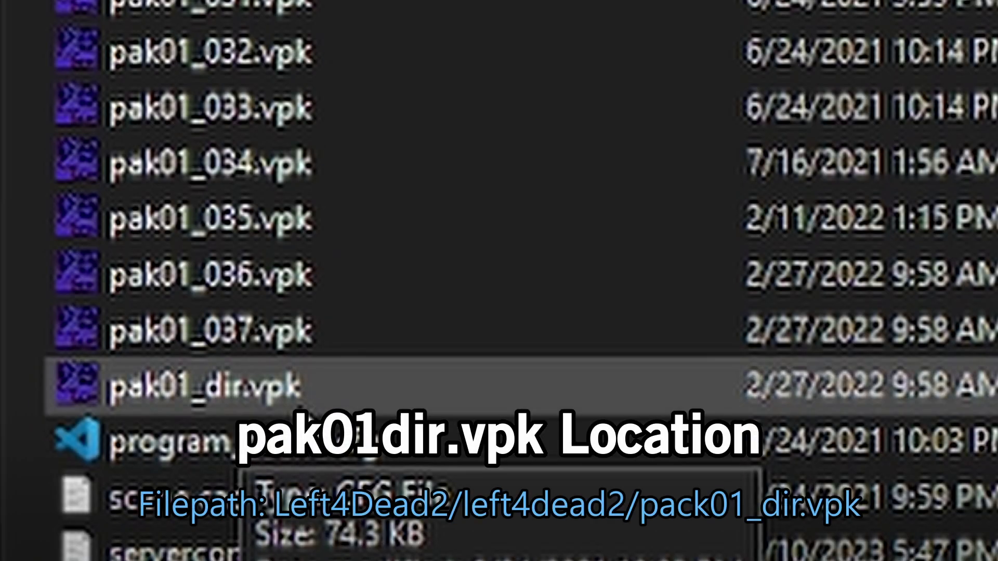
click(301, 397)
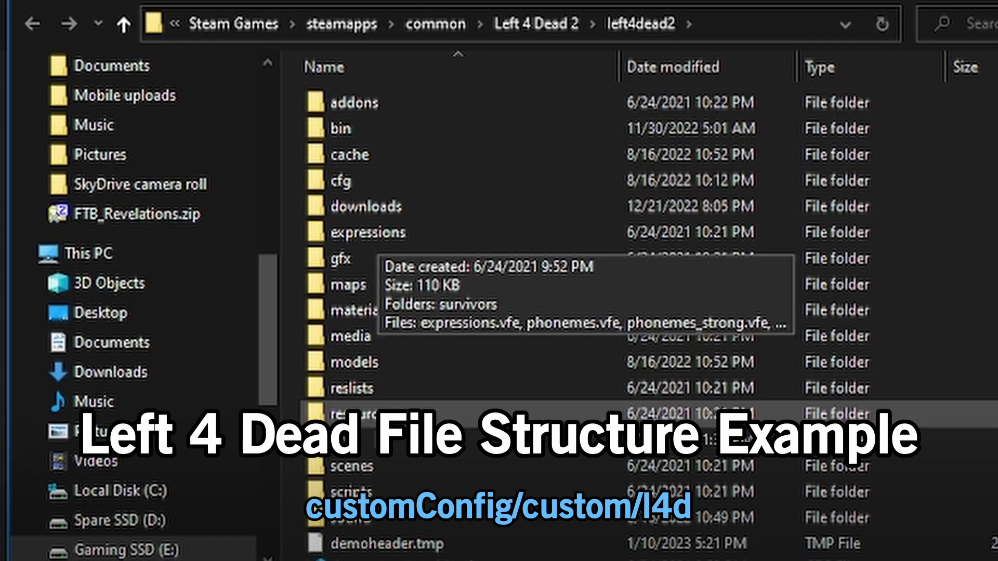
drag(368, 530, 444, 345)
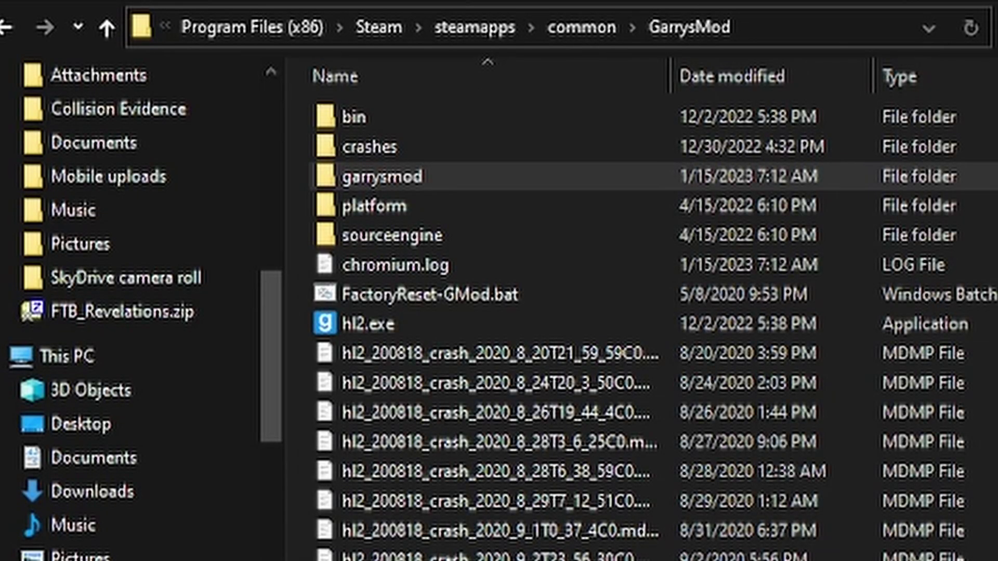
- From the GarrysMod installation, open garrysmod\cfg\mount.cfg in Visual Studio Code
double_click(437, 176)
click(424, 206)
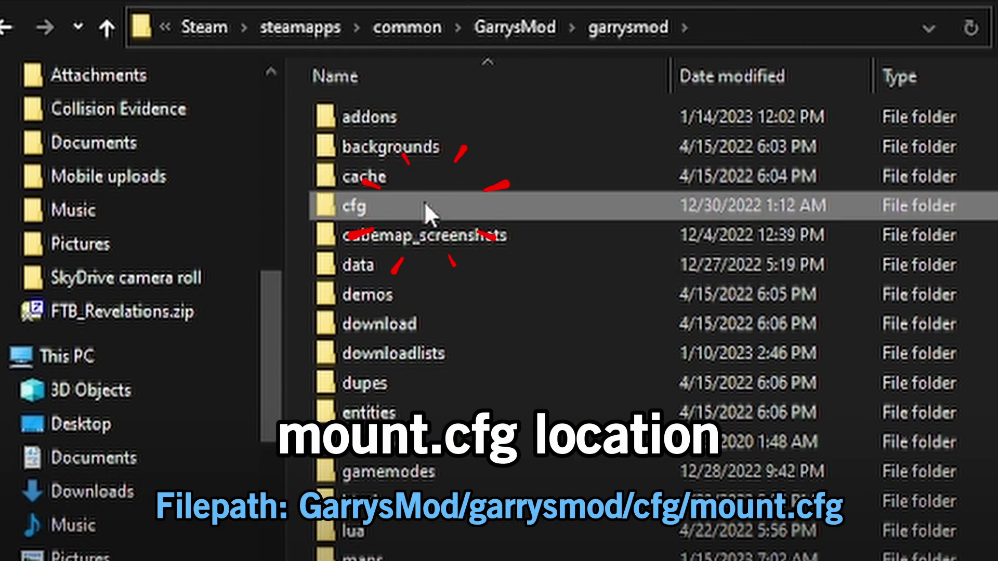
click(424, 205)
double_click(468, 382)
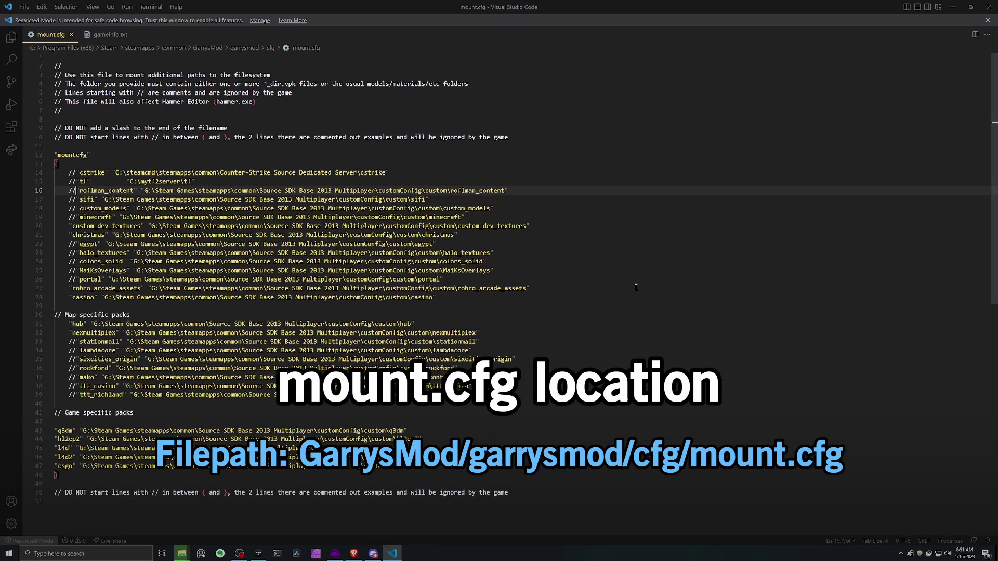